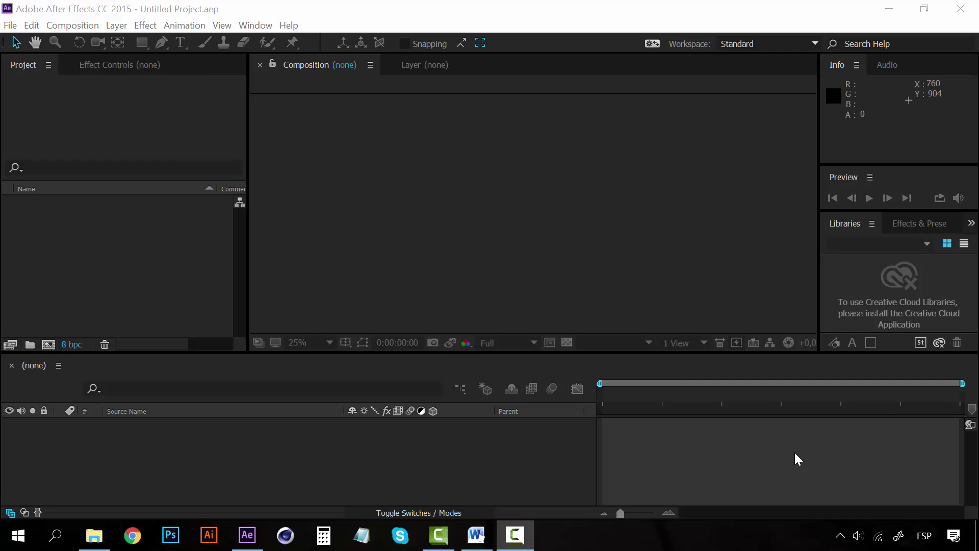
Look over the Hand tool and the Composition, Project, Effect Controls, Audio, Info and Effects & Presets panels
{"action": "left_click", "coordinate": [652, 294]}
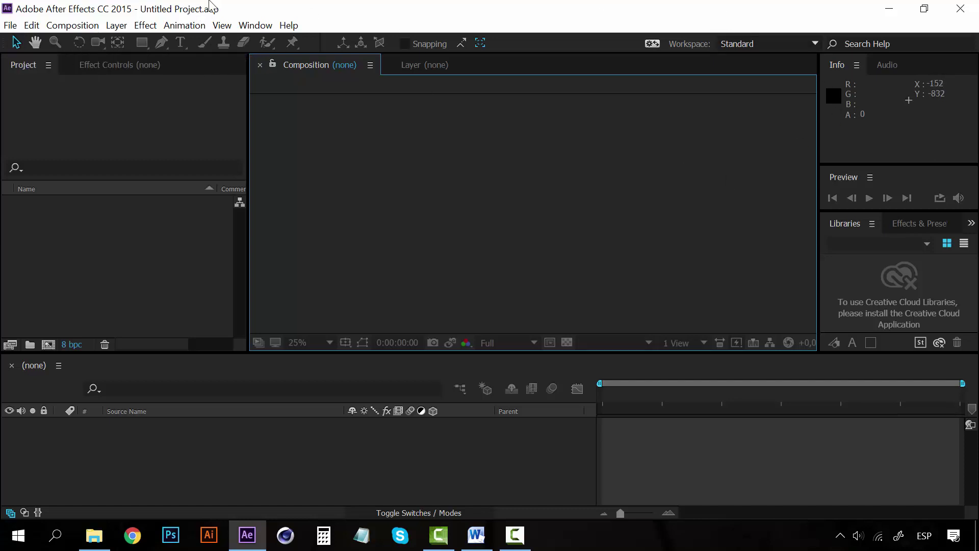
{"action": "left_click", "coordinate": [17, 45]}
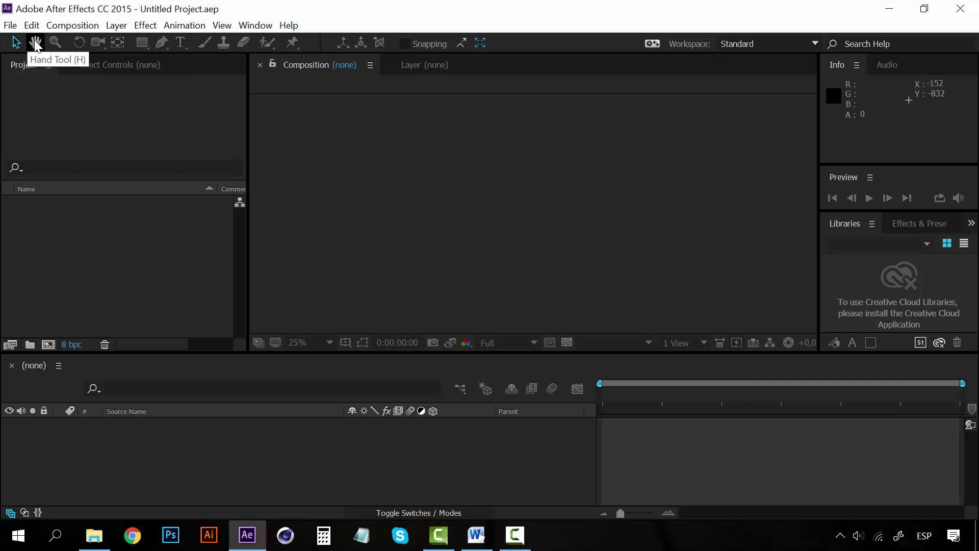
{"action": "left_click", "coordinate": [38, 45]}
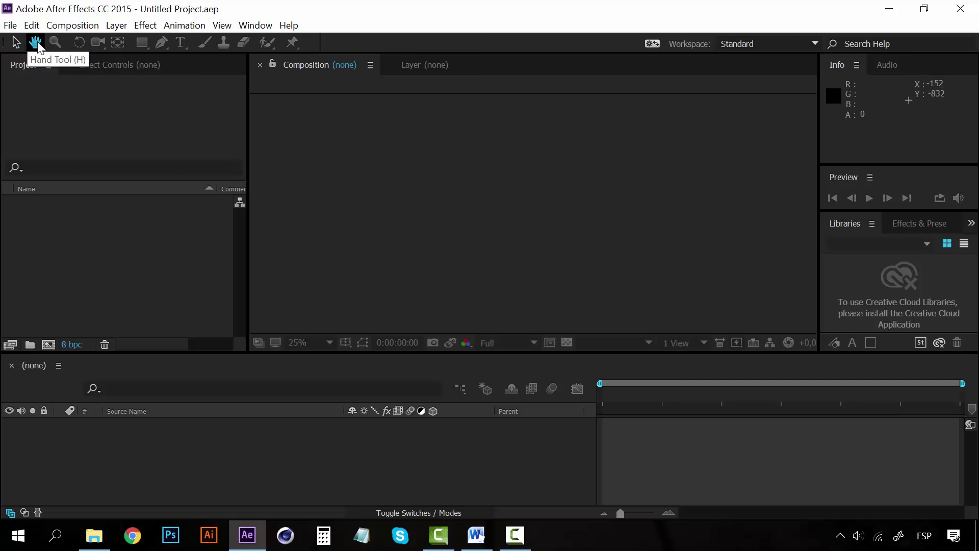
{"action": "left_click", "coordinate": [464, 199]}
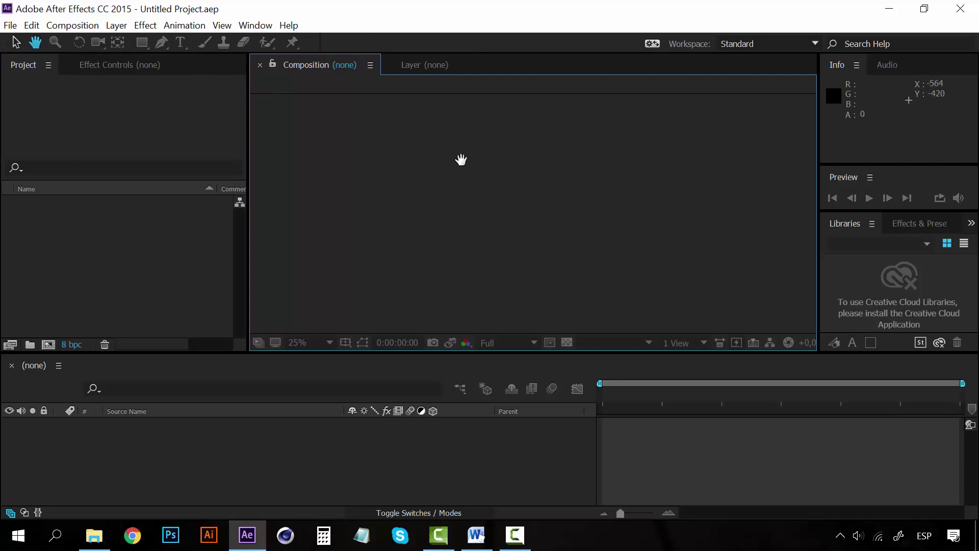
{"action": "key", "text": "ctrl+0"}
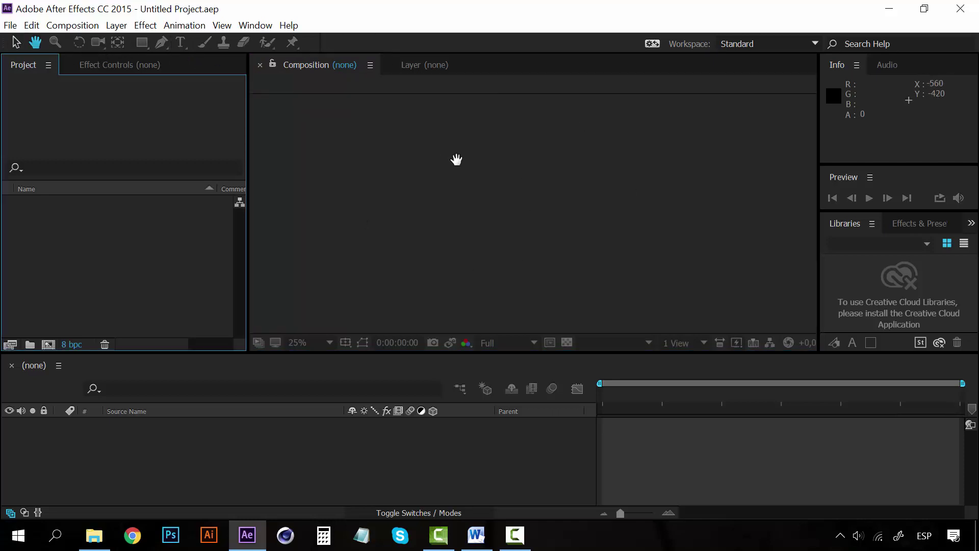
{"action": "left_click", "coordinate": [99, 62]}
{"action": "left_click", "coordinate": [23, 61]}
{"action": "left_click", "coordinate": [893, 64]}
{"action": "left_click", "coordinate": [838, 65]}
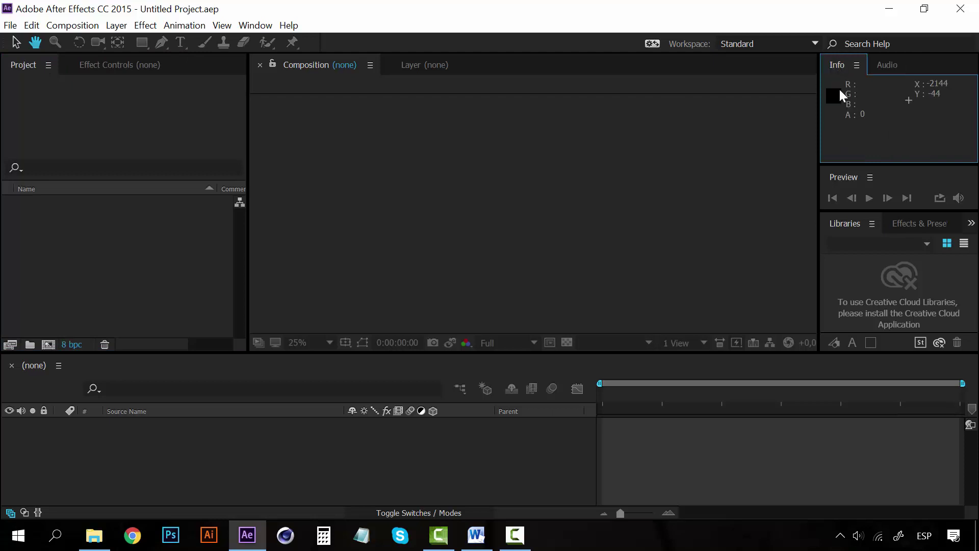
{"action": "left_click", "coordinate": [914, 225]}
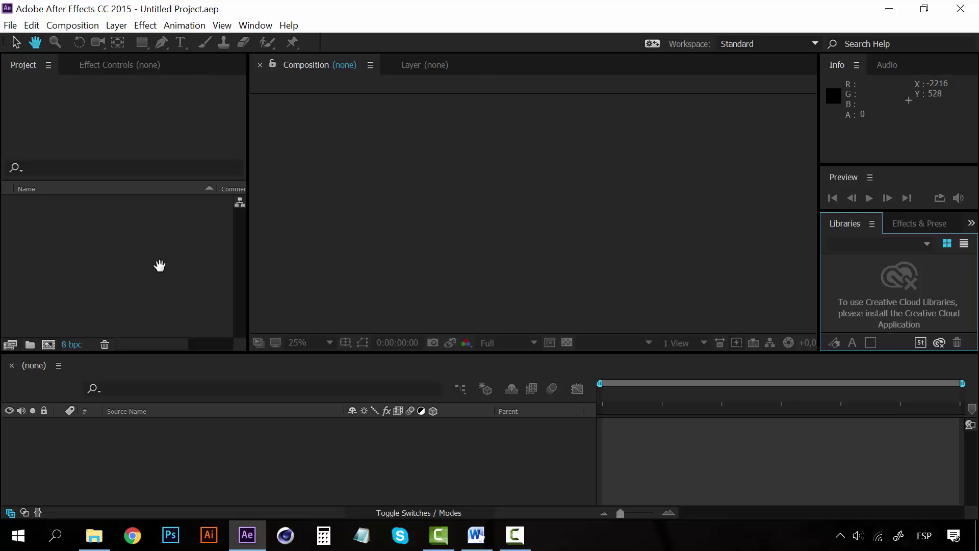
Create a new folder named Materials in the project
{"action": "right_click", "coordinate": [110, 264]}
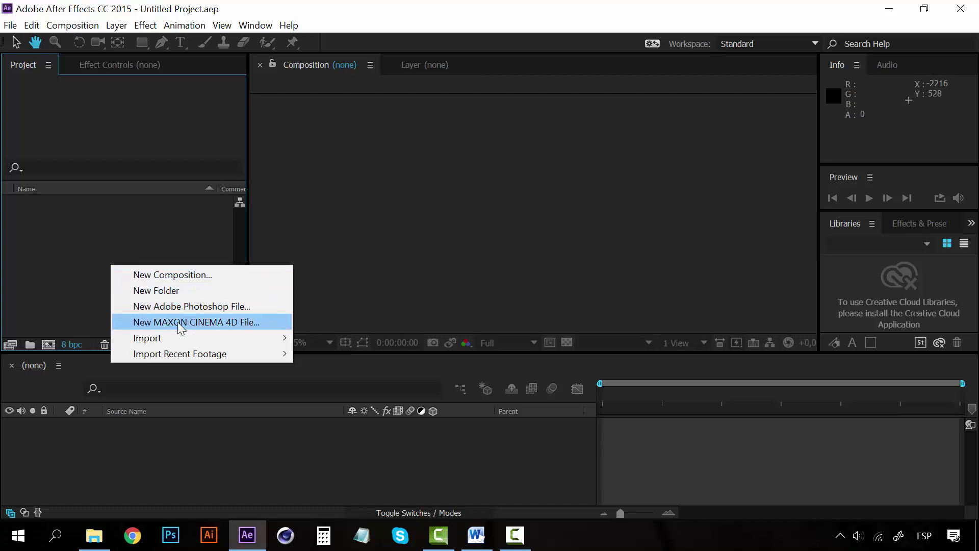
{"action": "left_click", "coordinate": [165, 288]}
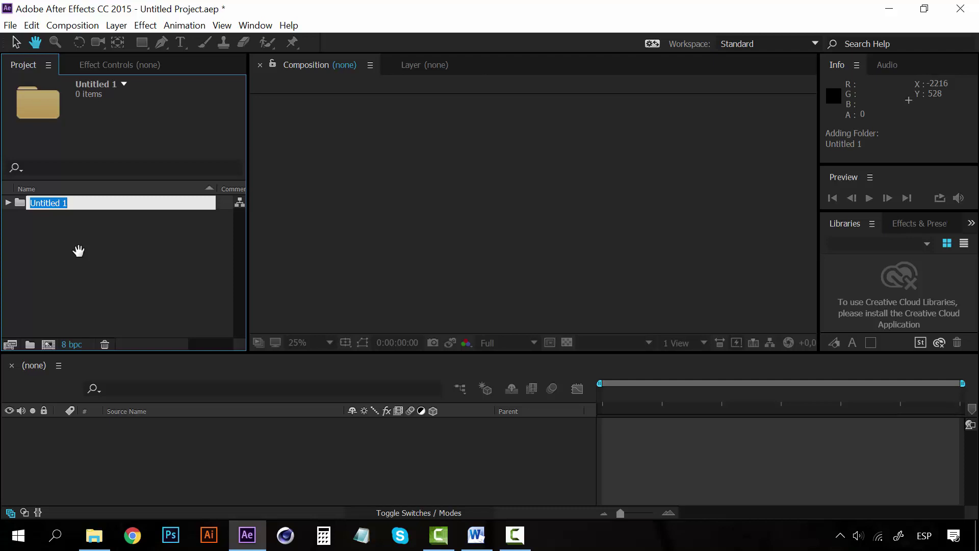
{"action": "type", "text": "Materials"}
{"action": "key", "text": "Return"}
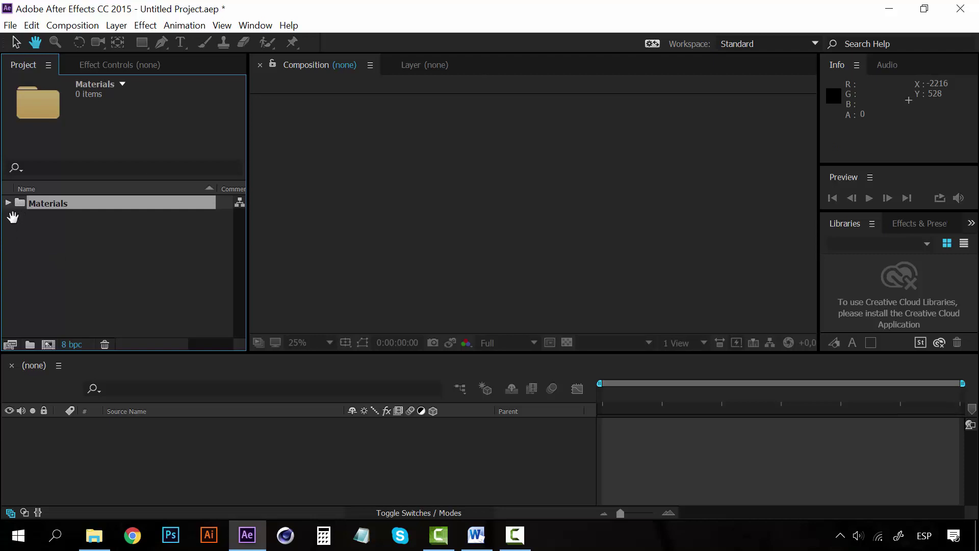
Import the Animation QuickTime file into the project as footage
{"action": "right_click", "coordinate": [101, 262]}
{"action": "mouse_move", "coordinate": [185, 333]}
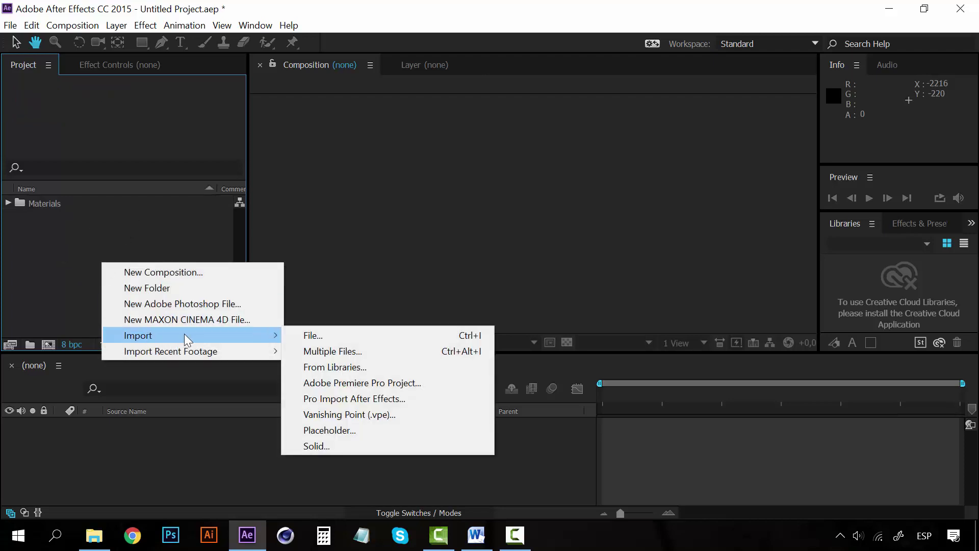
{"action": "left_click", "coordinate": [326, 336]}
{"action": "left_click", "coordinate": [179, 216]}
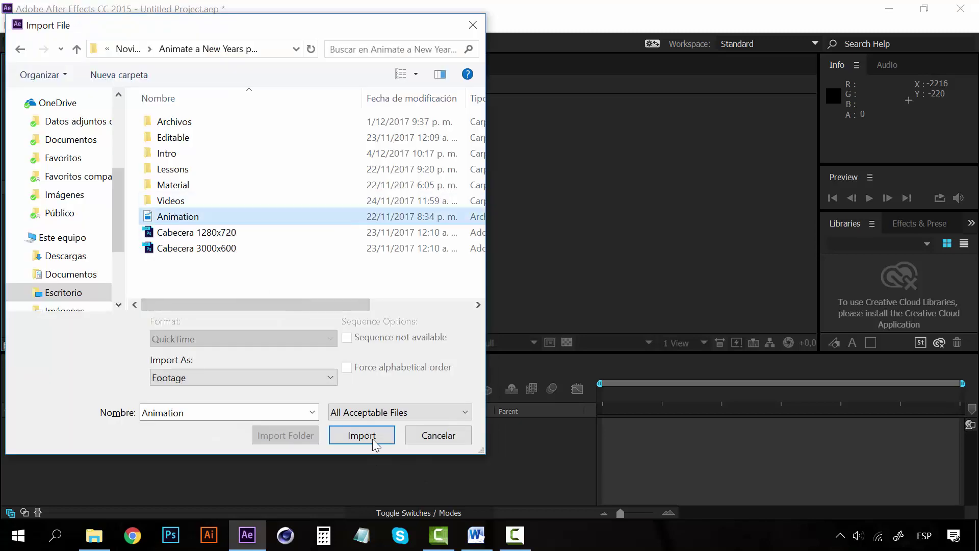
{"action": "left_click", "coordinate": [372, 437]}
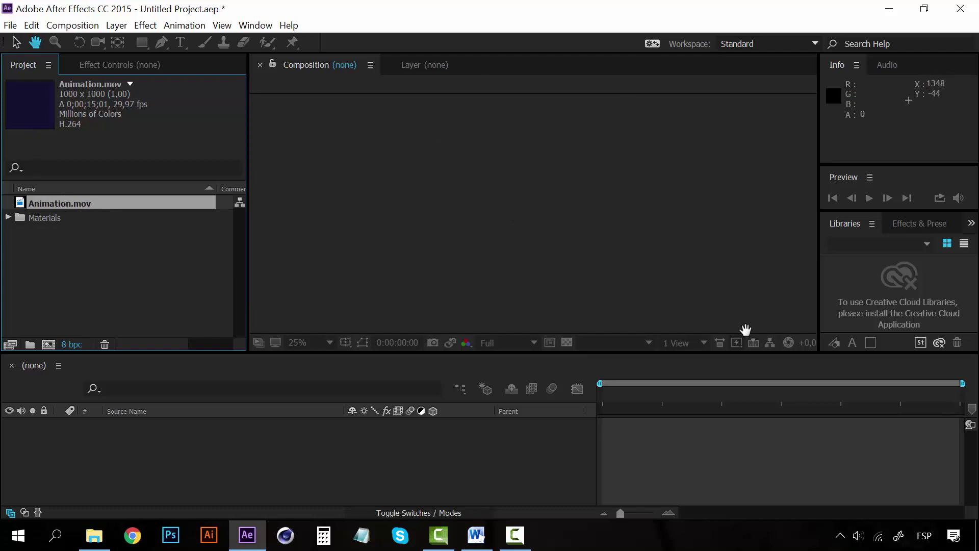
Expand and collapse the Materials folder, and undo its addition to the project
{"action": "left_click", "coordinate": [8, 218]}
{"action": "left_click", "coordinate": [8, 218]}
{"action": "key", "text": "ctrl+z"}
Switch to the Selection tool and create a composition from the Animation.mov footage
{"action": "key", "text": "v"}
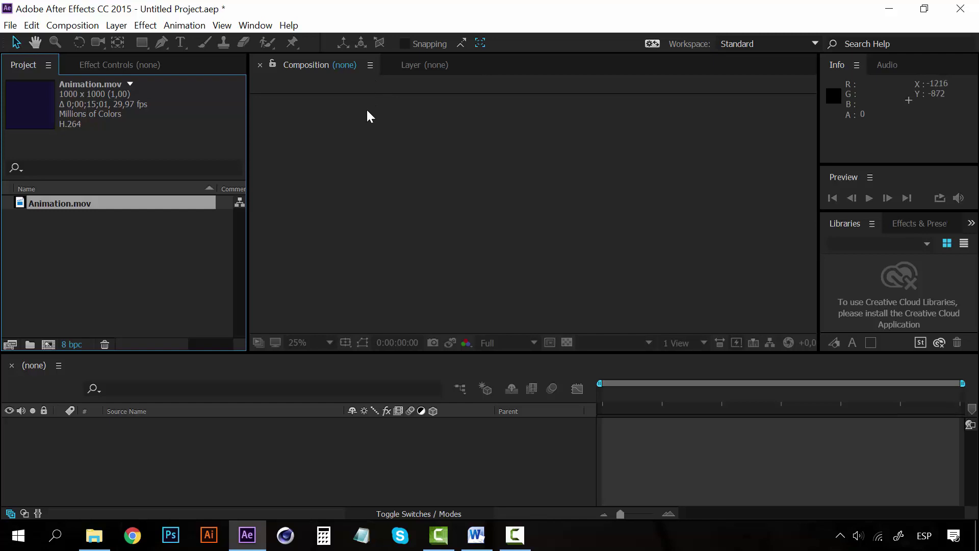
{"action": "left_click_drag", "start_coordinate": [53, 203], "coordinate": [434, 212]}
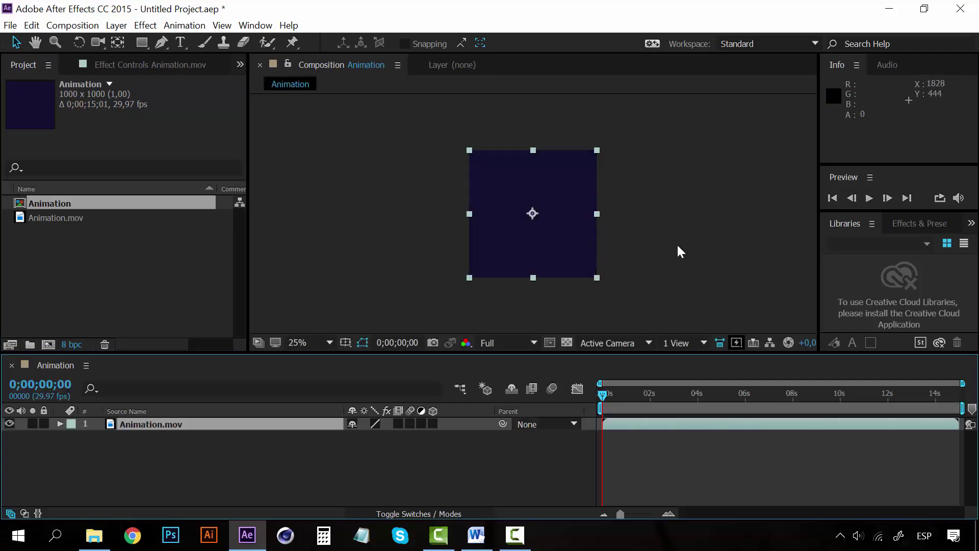
{"action": "key", "text": "period"}
{"action": "key", "text": "comma"}
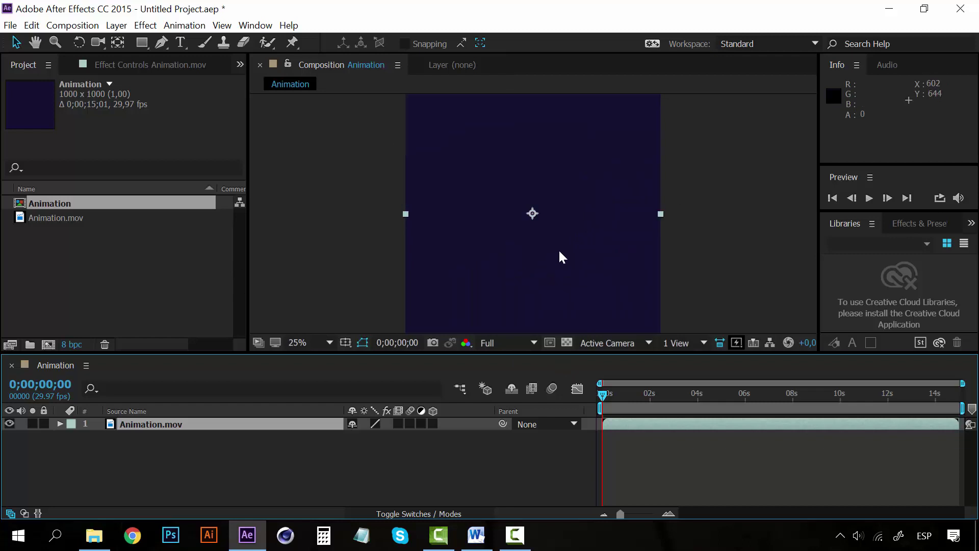
{"action": "key", "text": "ctrl+alt+f"}
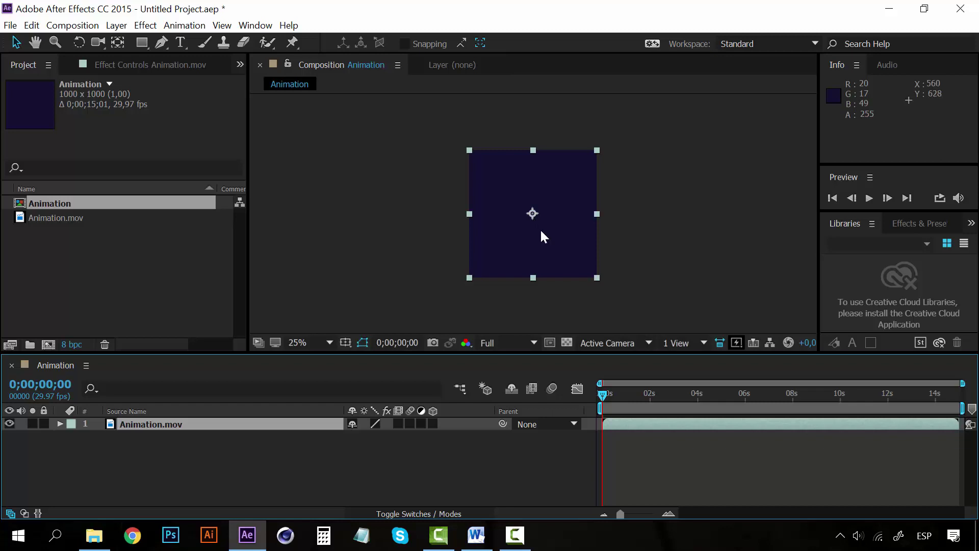
Select the Animation.mov layer and scrub the timeline to about 8 seconds and back to the start
{"action": "left_click", "coordinate": [221, 472]}
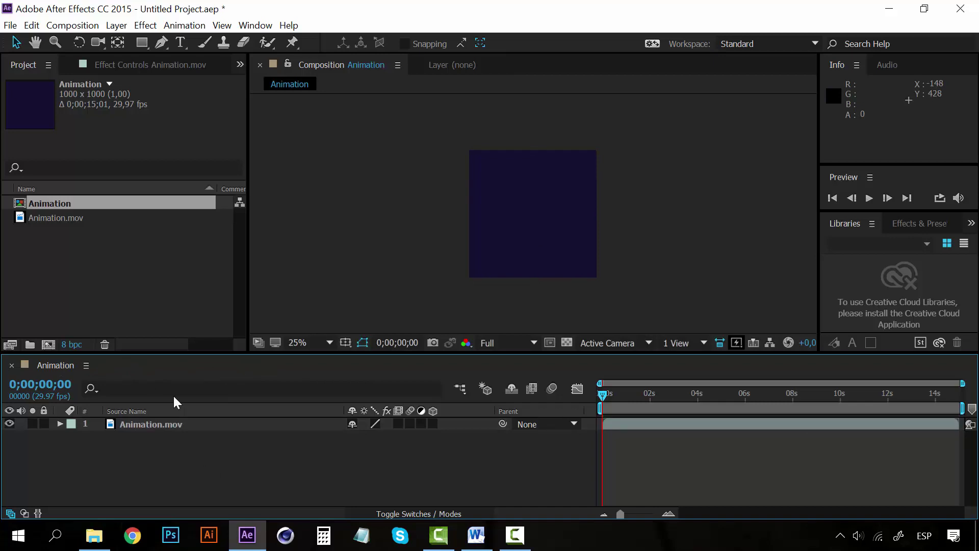
{"action": "left_click", "coordinate": [161, 426]}
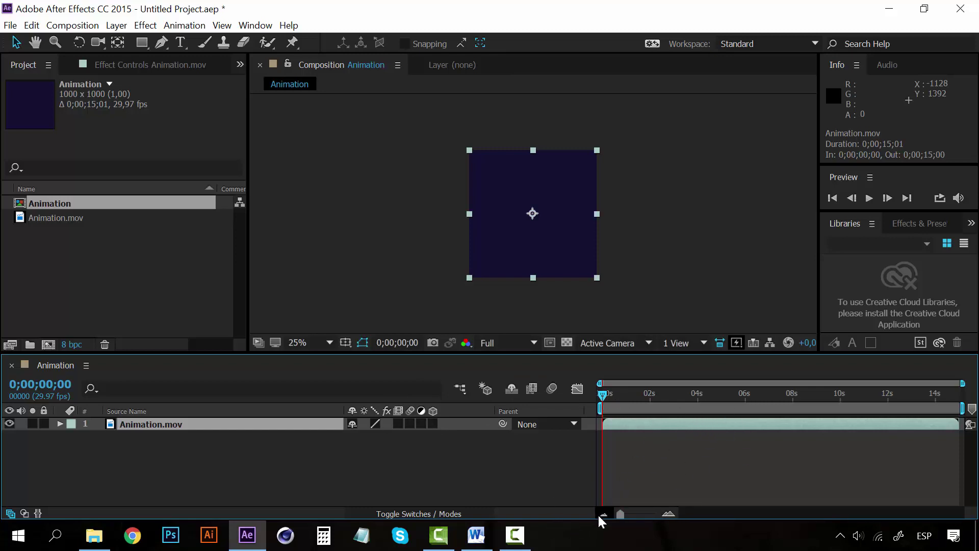
{"action": "left_click_drag", "start_coordinate": [604, 393], "coordinate": [792, 401]}
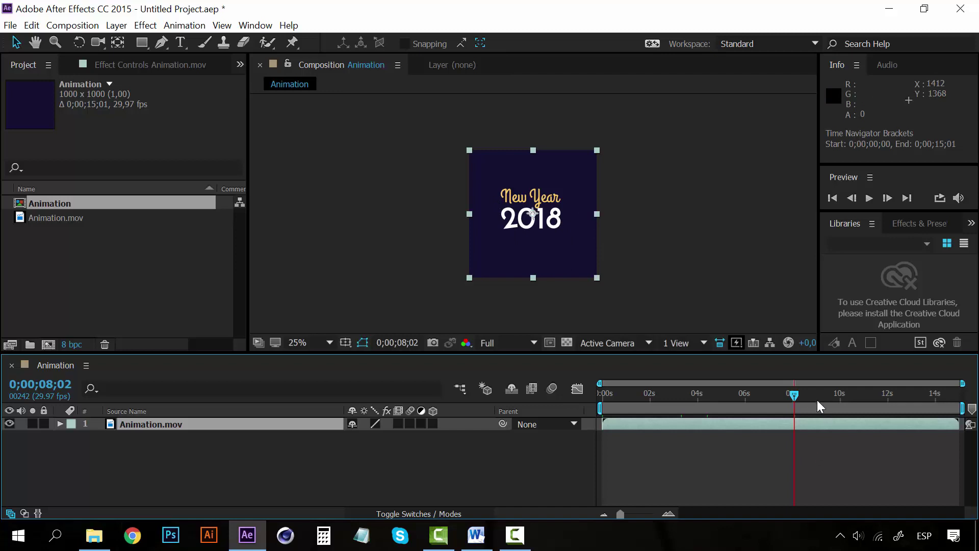
{"action": "left_click_drag", "start_coordinate": [793, 393], "coordinate": [571, 385]}
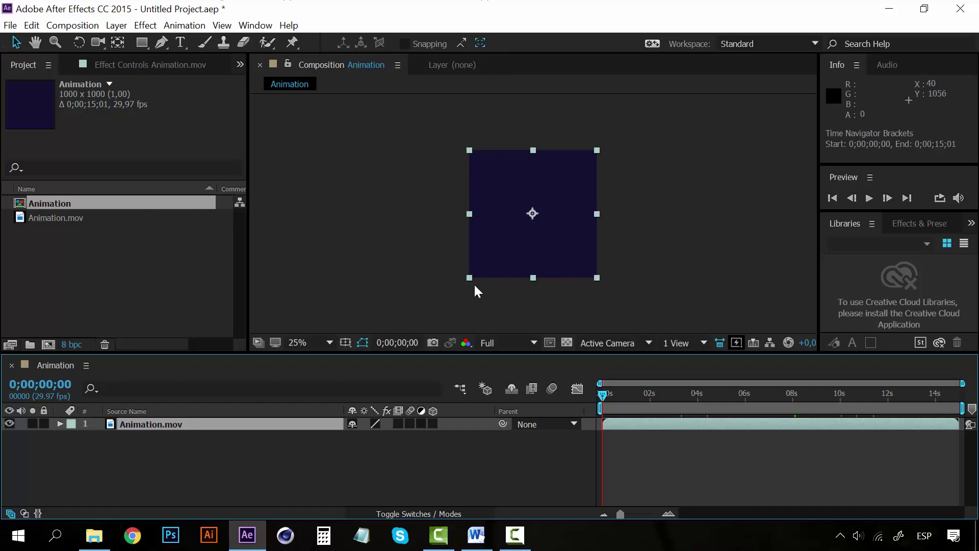
Apply the Hue/Saturation color correction effect to the Animation.mov layer and collapse its settings
{"action": "left_click", "coordinate": [131, 67]}
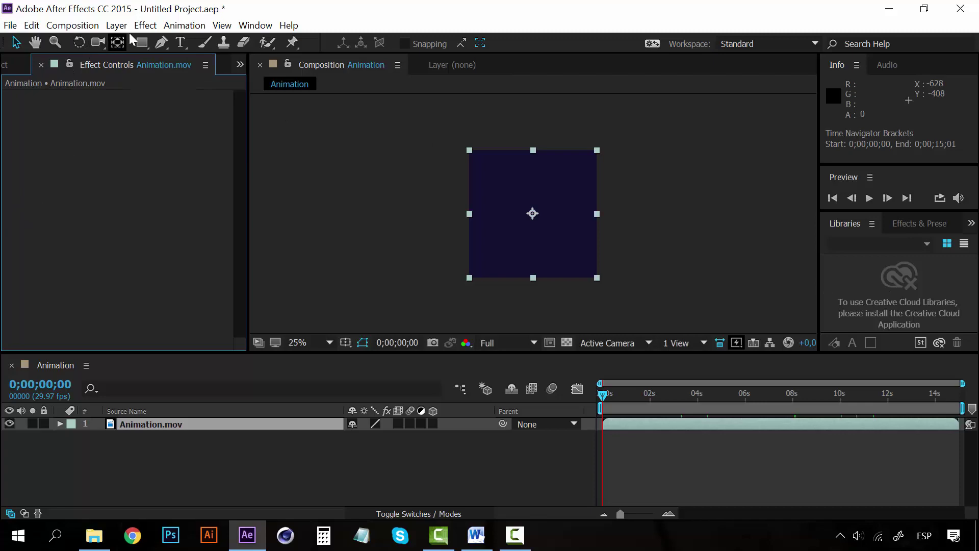
{"action": "left_click", "coordinate": [145, 26]}
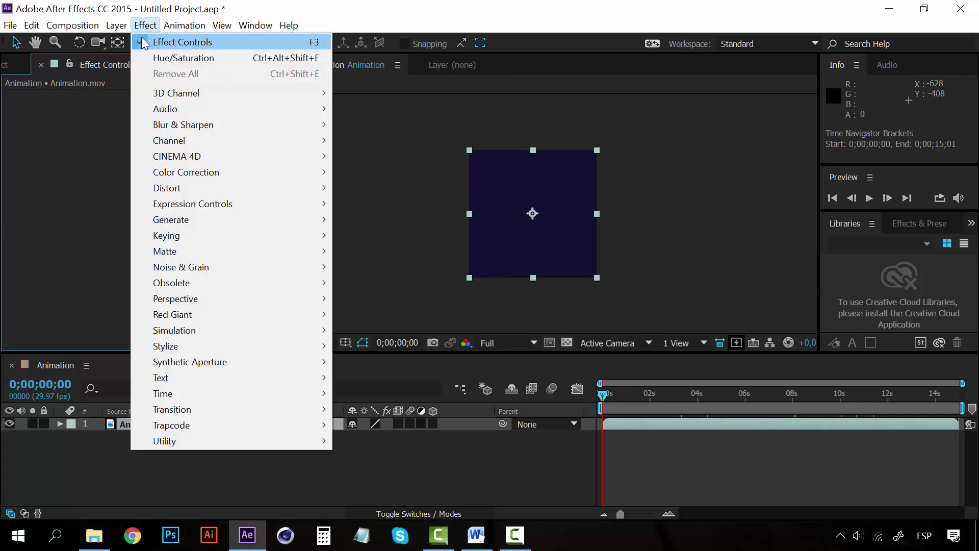
{"action": "mouse_move", "coordinate": [265, 170]}
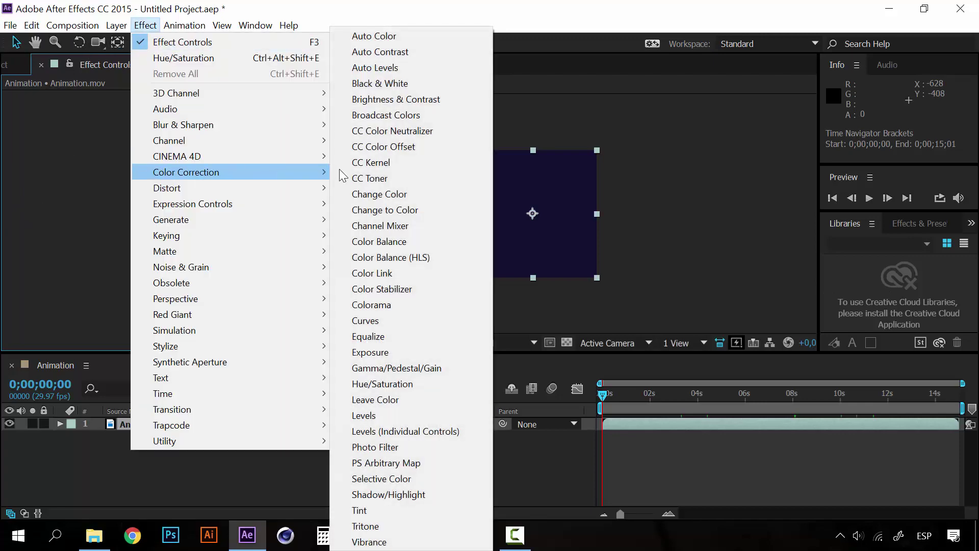
{"action": "left_click", "coordinate": [410, 384]}
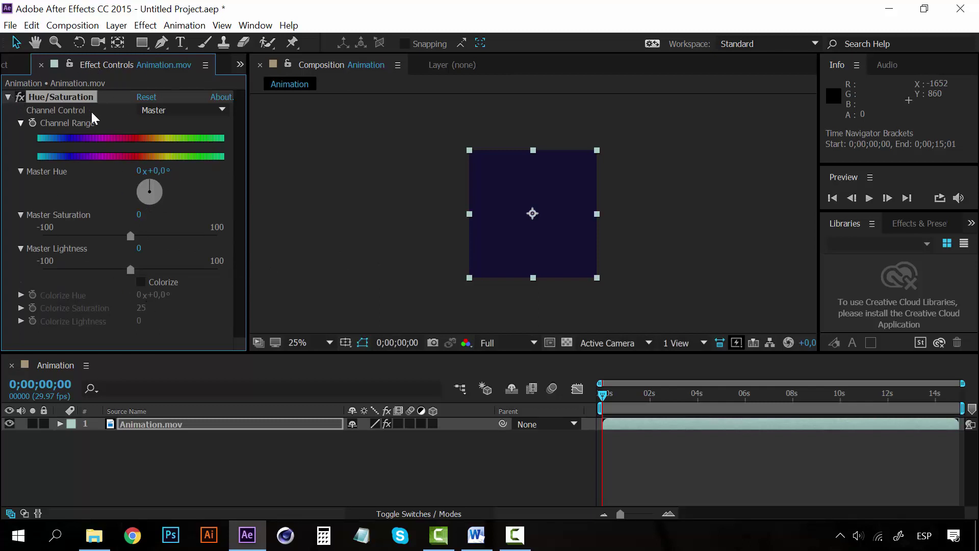
{"action": "left_click", "coordinate": [8, 98]}
{"action": "left_click", "coordinate": [8, 97]}
{"action": "left_click", "coordinate": [7, 98]}
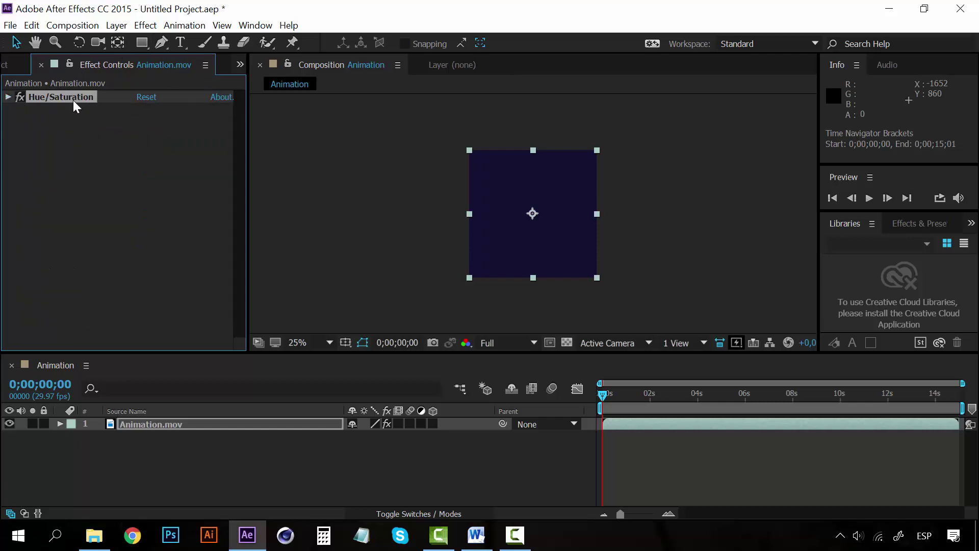
Delete the Hue/Saturation effect from the Animation.mov layer and return to the project's item list
{"action": "key", "text": "Delete"}
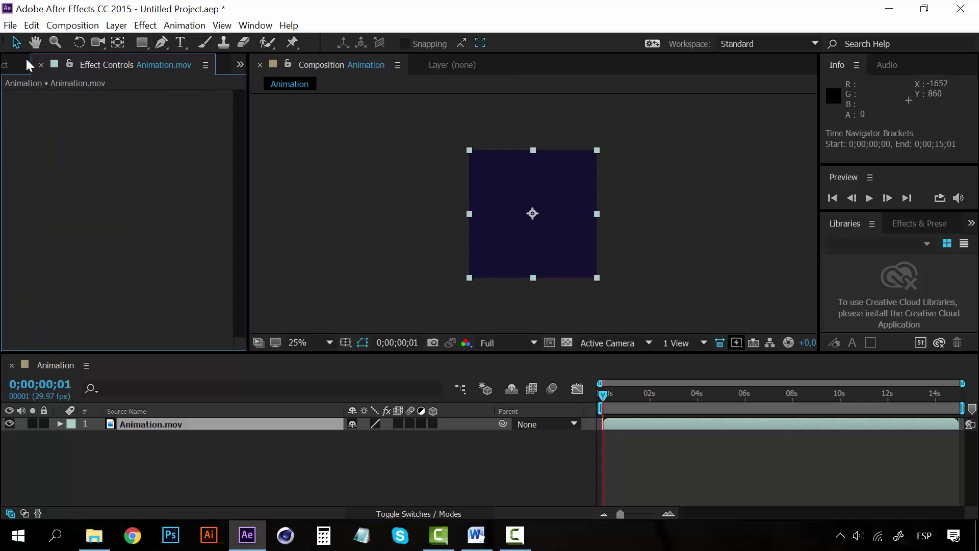
{"action": "left_click", "coordinate": [11, 65]}
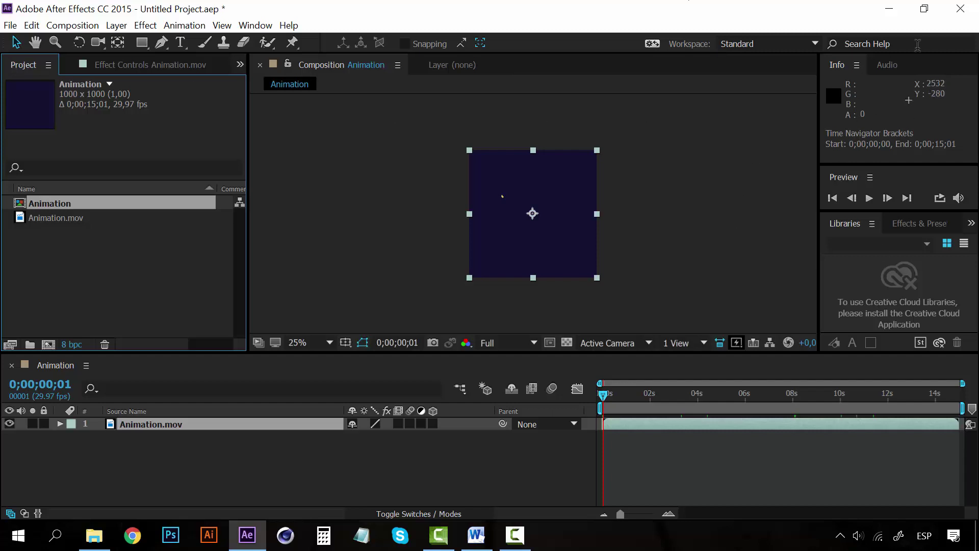
Preview the composition, and examine the audio levels, the Info readouts and the Effects & Presets categories
{"action": "key", "text": "space"}
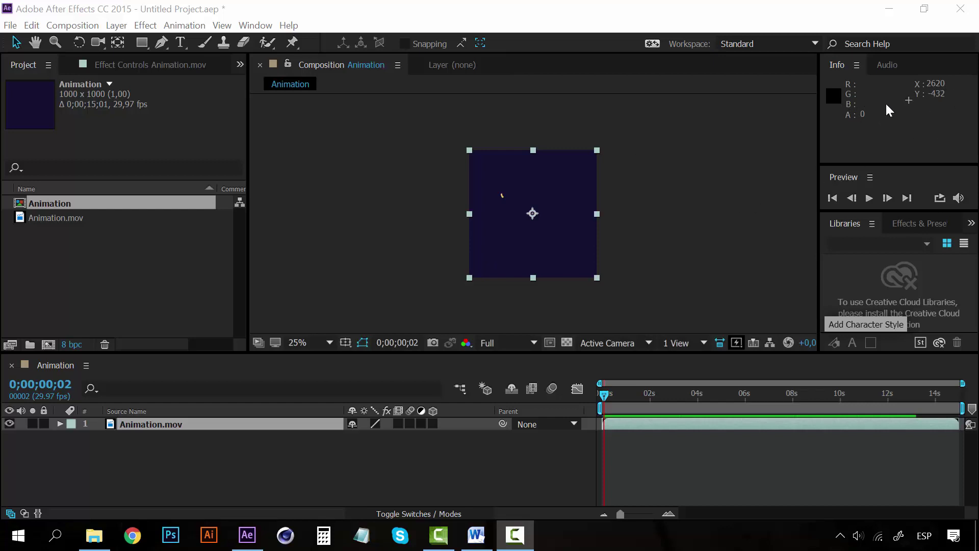
{"action": "left_click", "coordinate": [895, 63]}
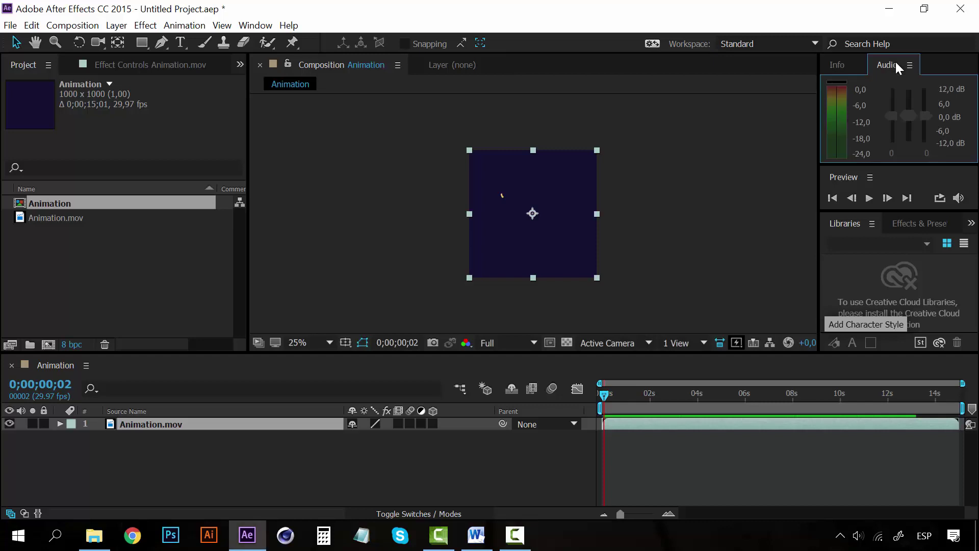
{"action": "left_click", "coordinate": [835, 66]}
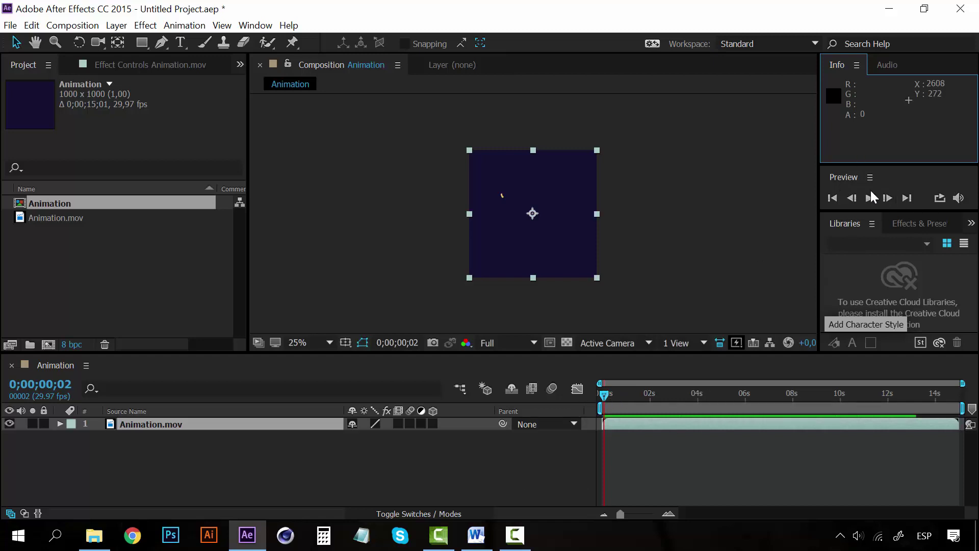
{"action": "left_click", "coordinate": [922, 224]}
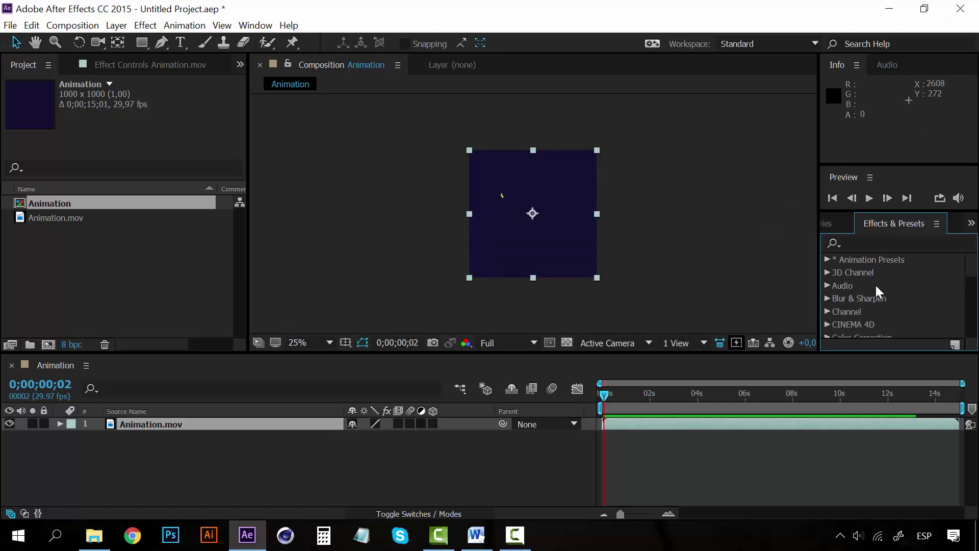
{"action": "left_click", "coordinate": [827, 298]}
{"action": "left_click", "coordinate": [827, 260]}
{"action": "scroll", "coordinate": [834, 288], "scroll_direction": "down", "scroll_amount": 2}
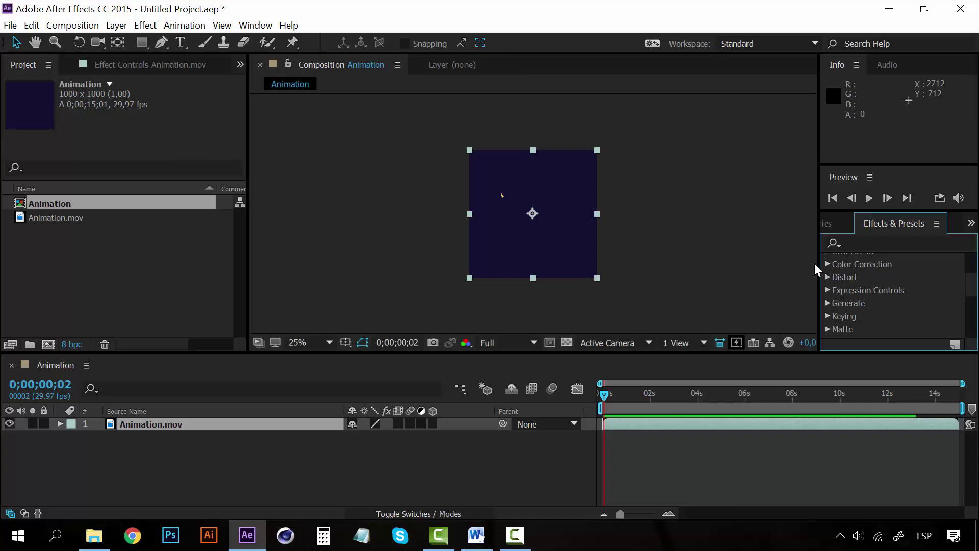
Show the Align panel in the workspace and check the list of available panels
{"action": "left_click", "coordinate": [252, 23]}
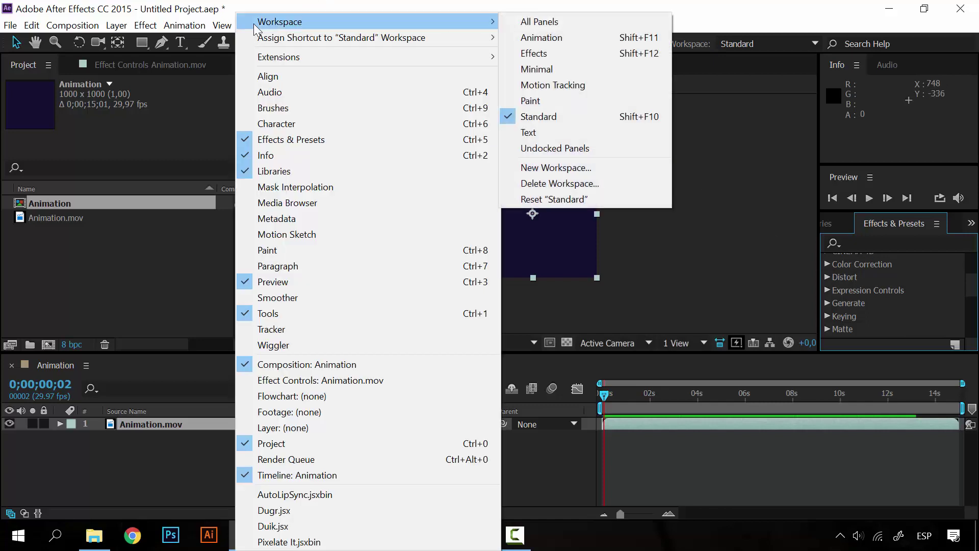
{"action": "left_click", "coordinate": [253, 24]}
{"action": "left_click", "coordinate": [268, 27]}
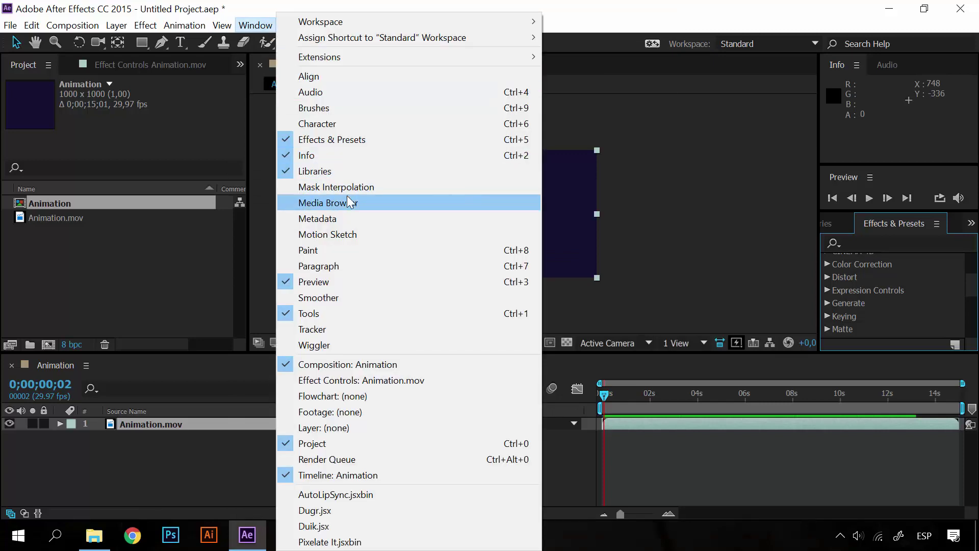
{"action": "left_click", "coordinate": [359, 78]}
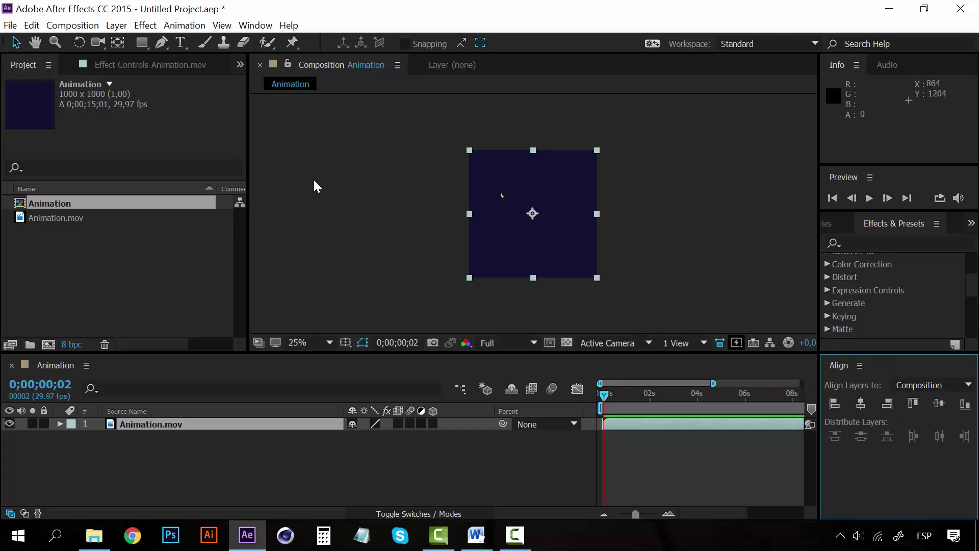
{"action": "left_click", "coordinate": [255, 26]}
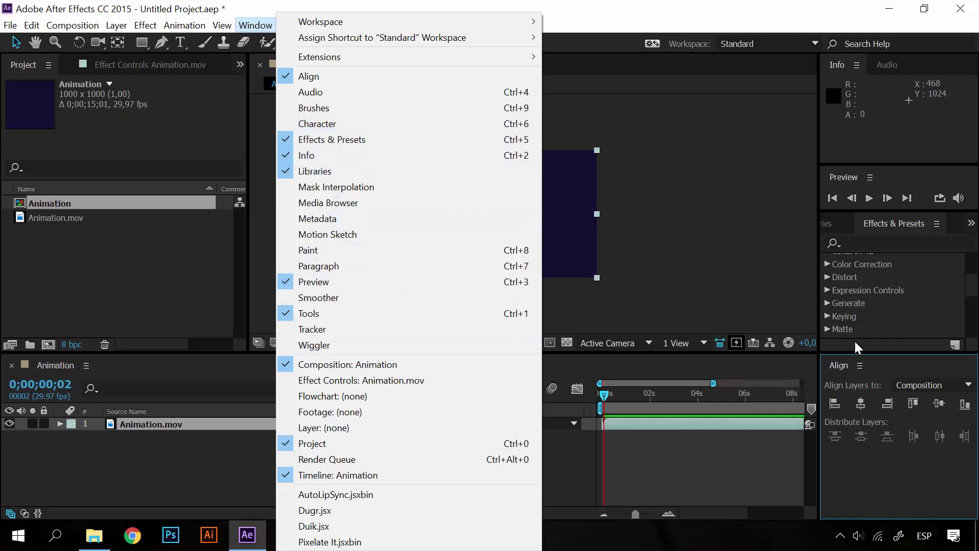
{"action": "left_click", "coordinate": [862, 359]}
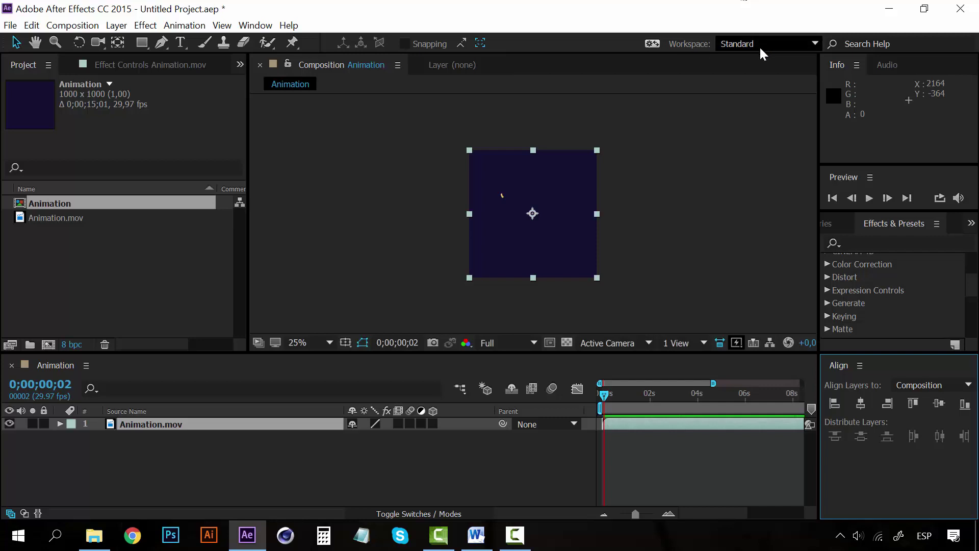
Reset the Standard workspace to its original layout
{"action": "left_click", "coordinate": [813, 45]}
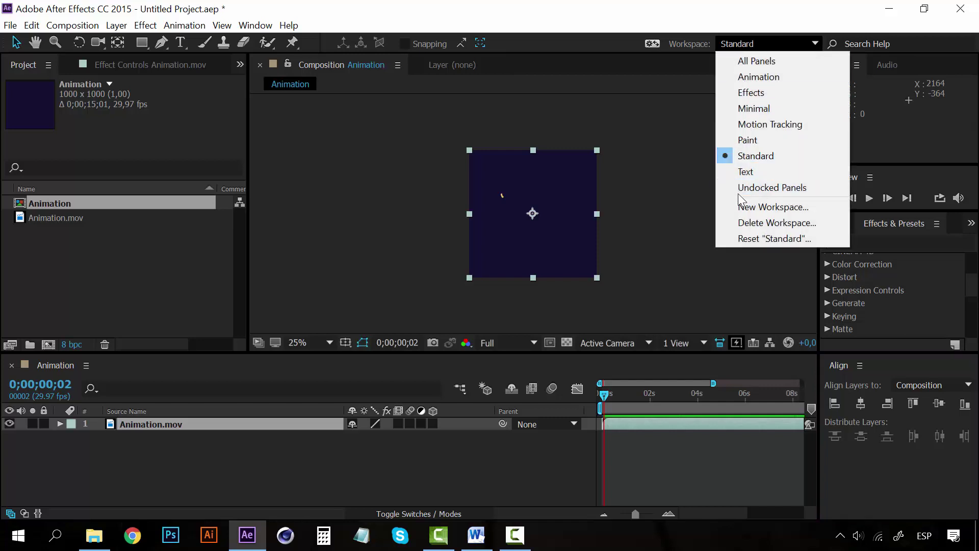
{"action": "left_click", "coordinate": [760, 156]}
{"action": "left_click", "coordinate": [778, 43]}
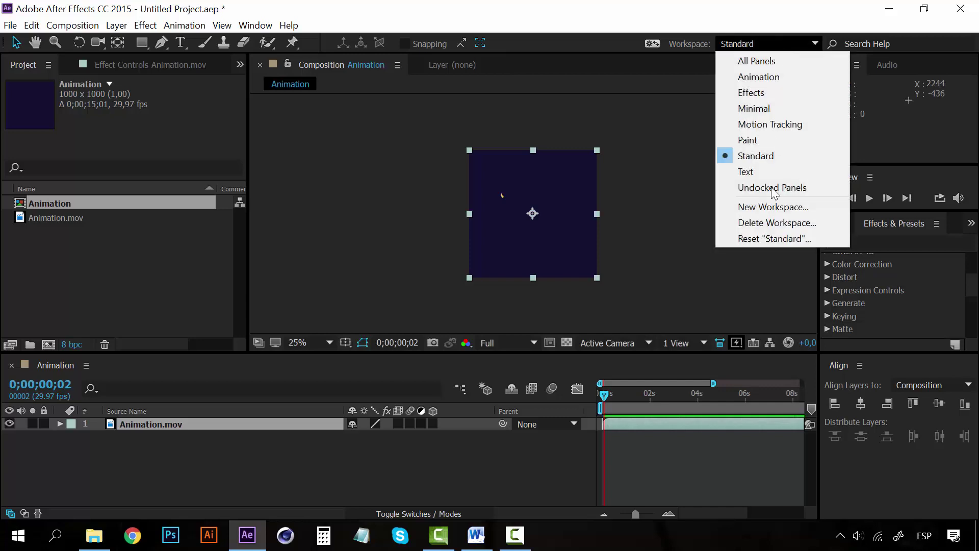
{"action": "left_click", "coordinate": [765, 240]}
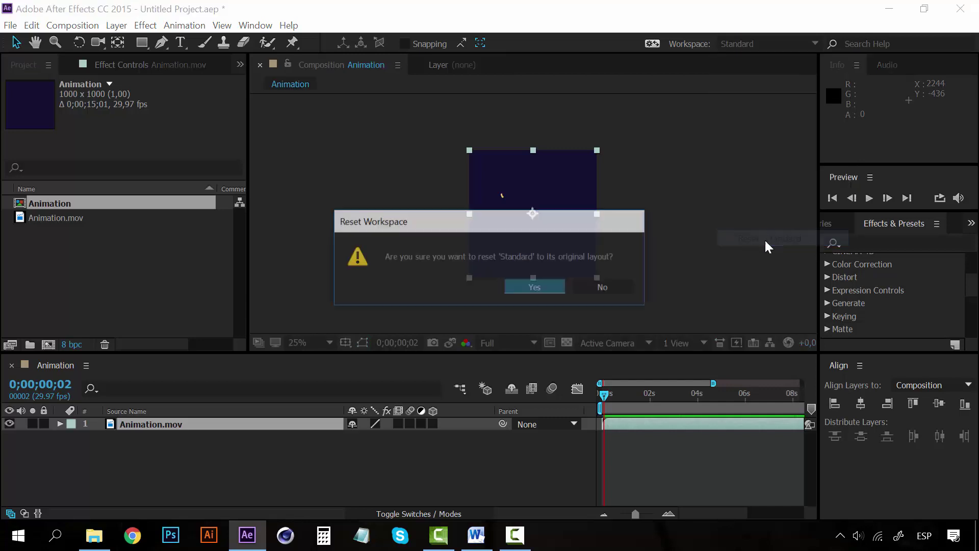
{"action": "left_click", "coordinate": [551, 281]}
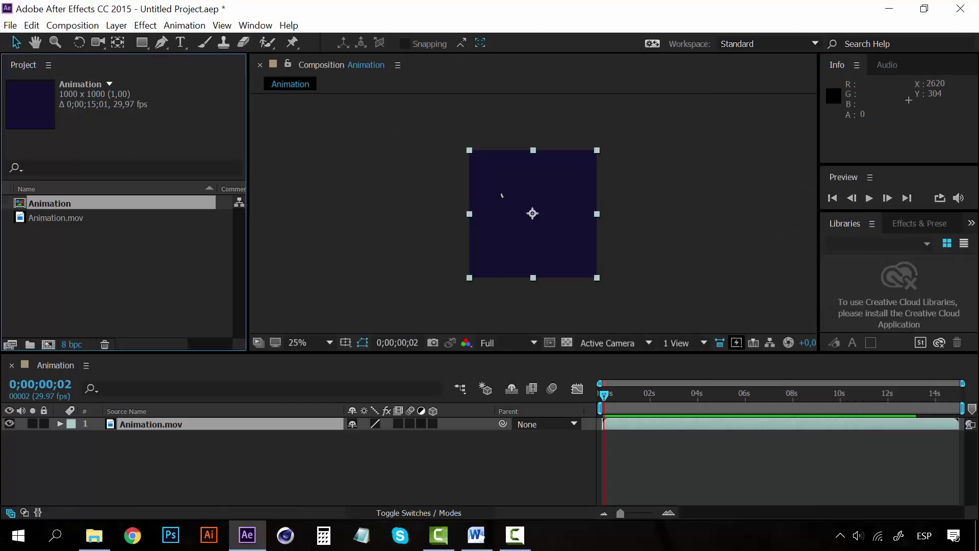
Switch to the Animation workspace to examine its panels, and return to the Standard workspace
{"action": "left_click", "coordinate": [793, 41]}
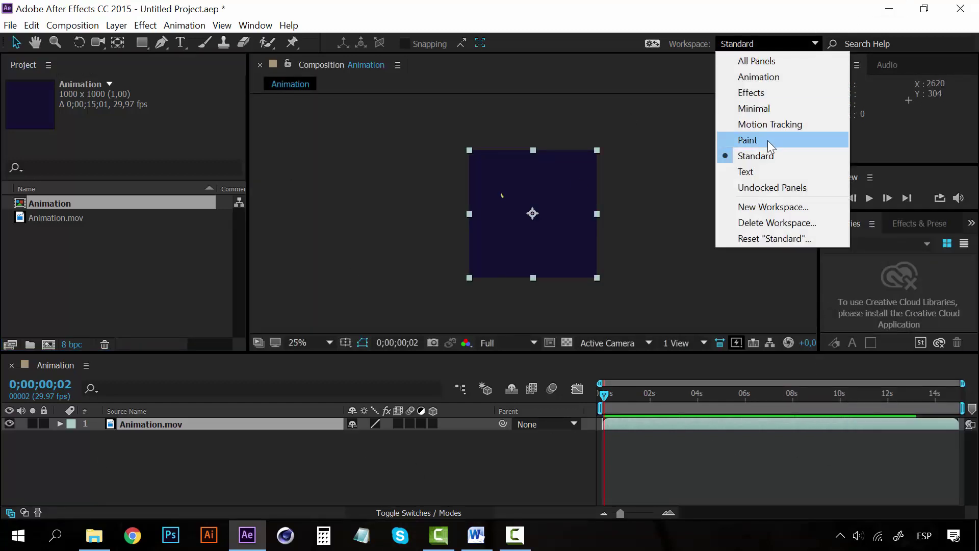
{"action": "left_click", "coordinate": [771, 76]}
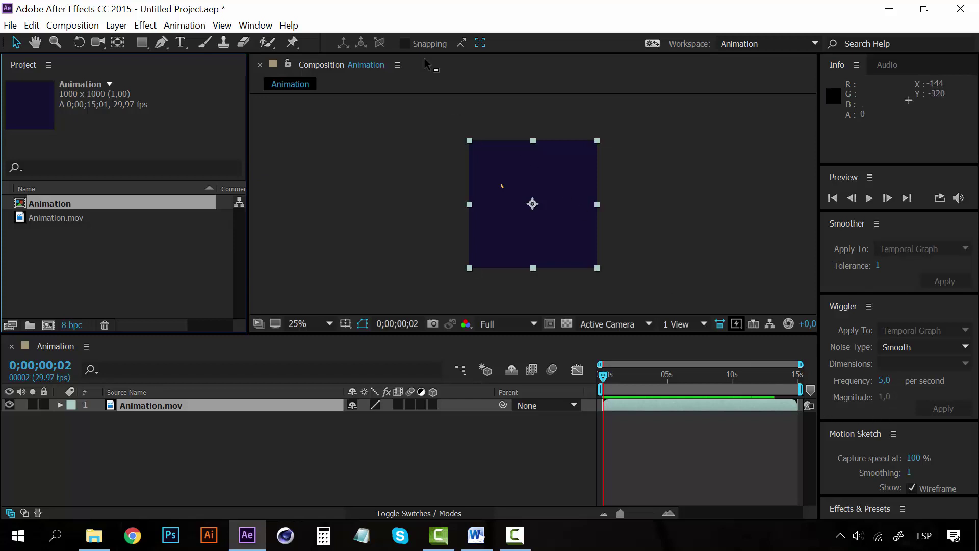
{"action": "left_click", "coordinate": [793, 37]}
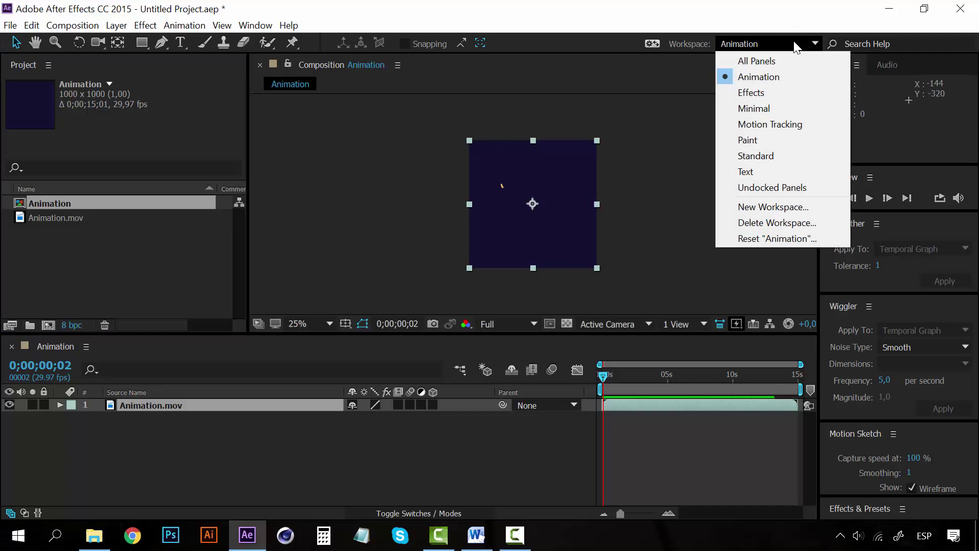
{"action": "left_click", "coordinate": [770, 156]}
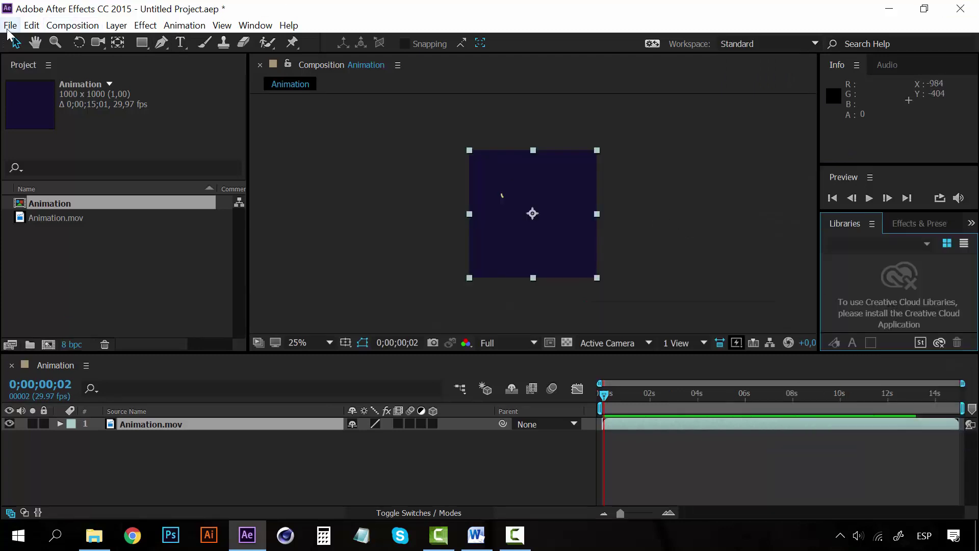
{"action": "left_click", "coordinate": [9, 26]}
{"action": "left_click", "coordinate": [9, 27]}
{"action": "left_click", "coordinate": [6, 25]}
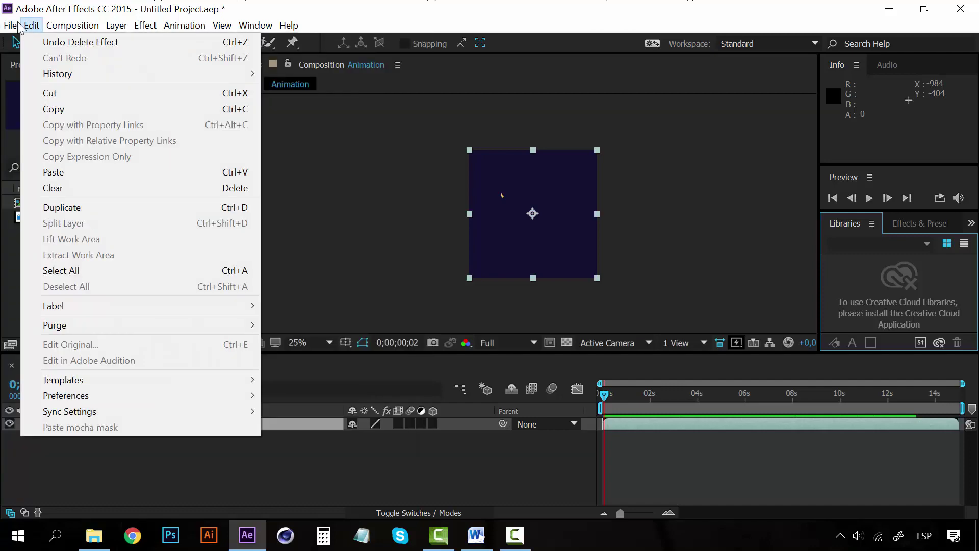
{"action": "mouse_move", "coordinate": [33, 27]}
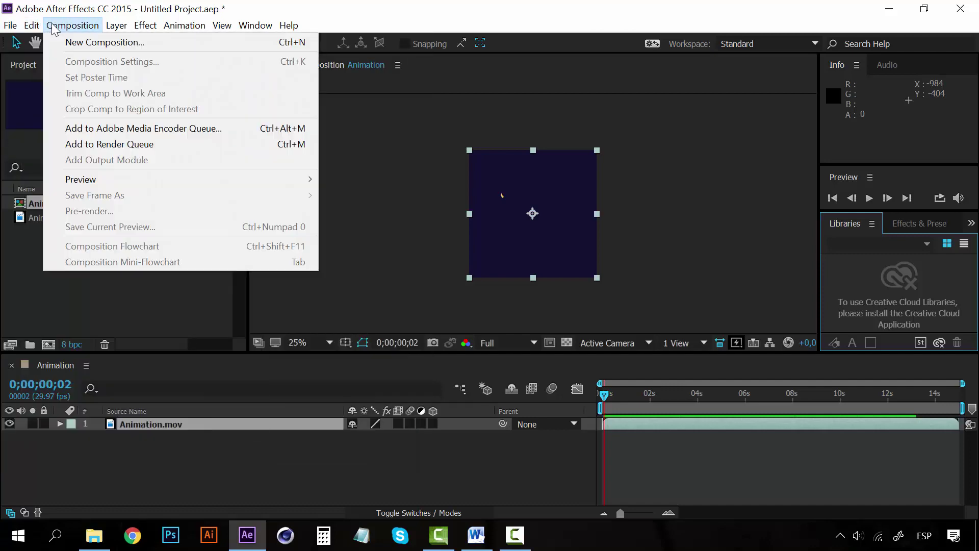
{"action": "mouse_move", "coordinate": [127, 31]}
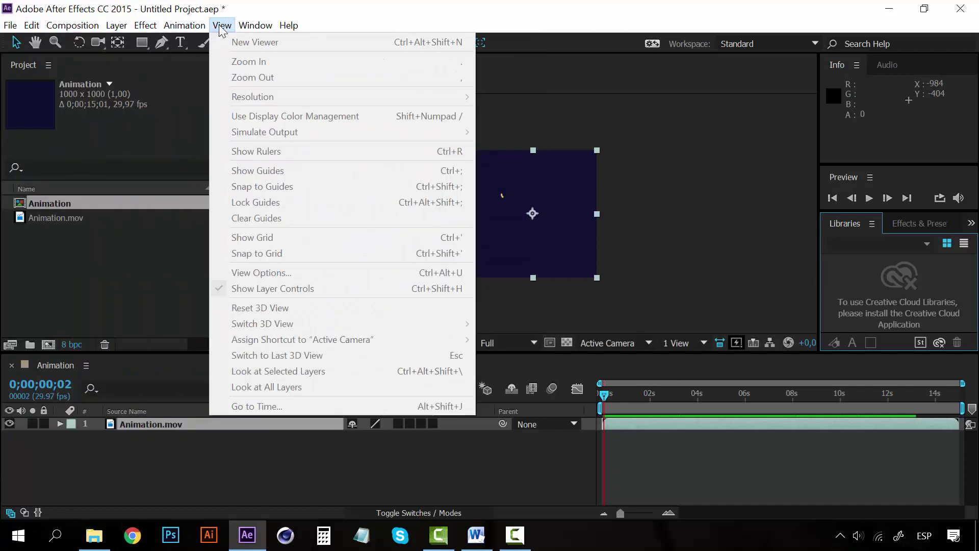
{"action": "mouse_move", "coordinate": [268, 26]}
{"action": "mouse_move", "coordinate": [417, 21]}
{"action": "left_click", "coordinate": [712, 8]}
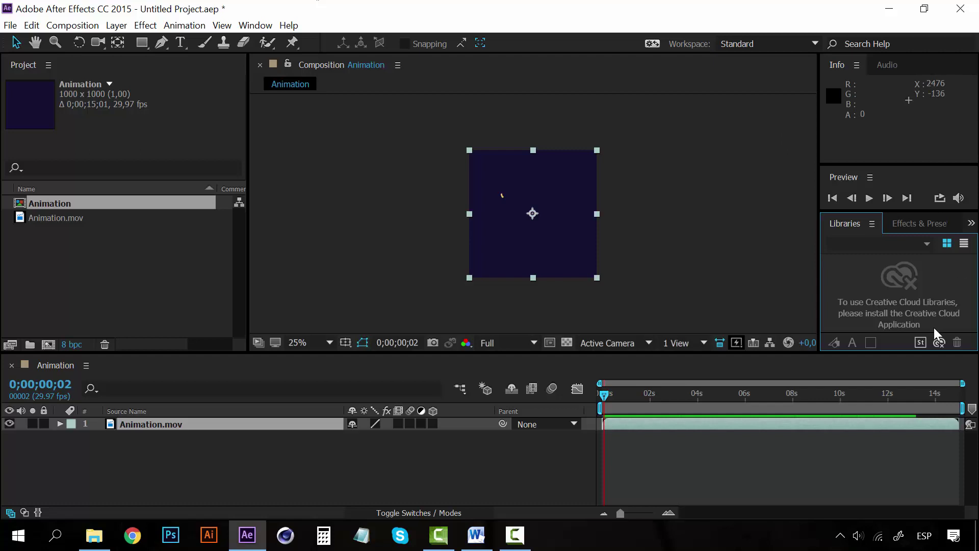
Deselect the Animation.mov layer and the Animation composition in the project, and make the timeline active
{"action": "left_click", "coordinate": [544, 465]}
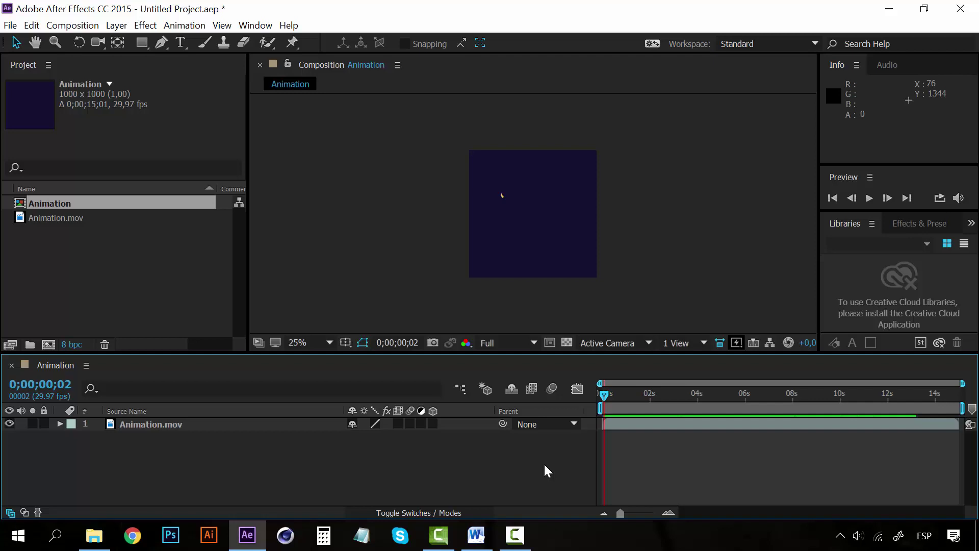
{"action": "left_click", "coordinate": [147, 269]}
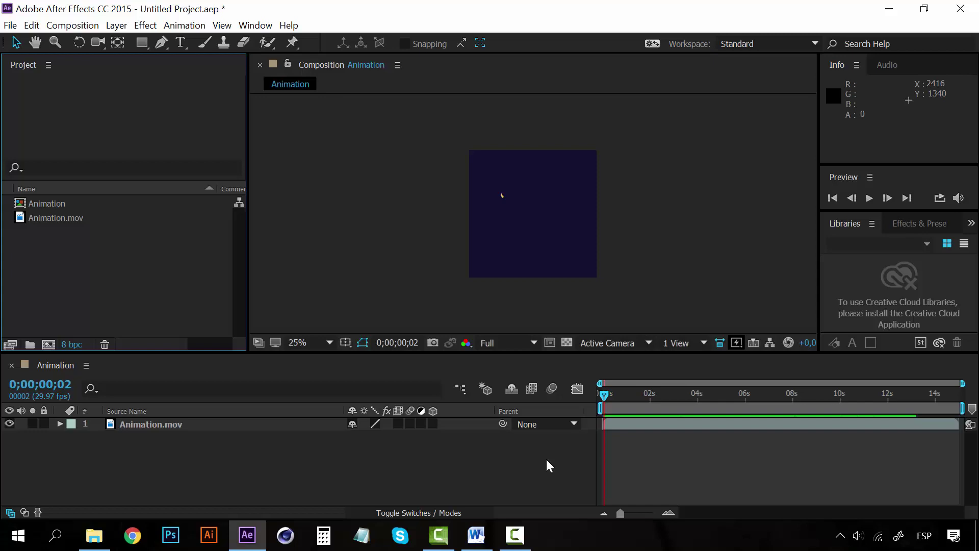
{"action": "left_click", "coordinate": [509, 362]}
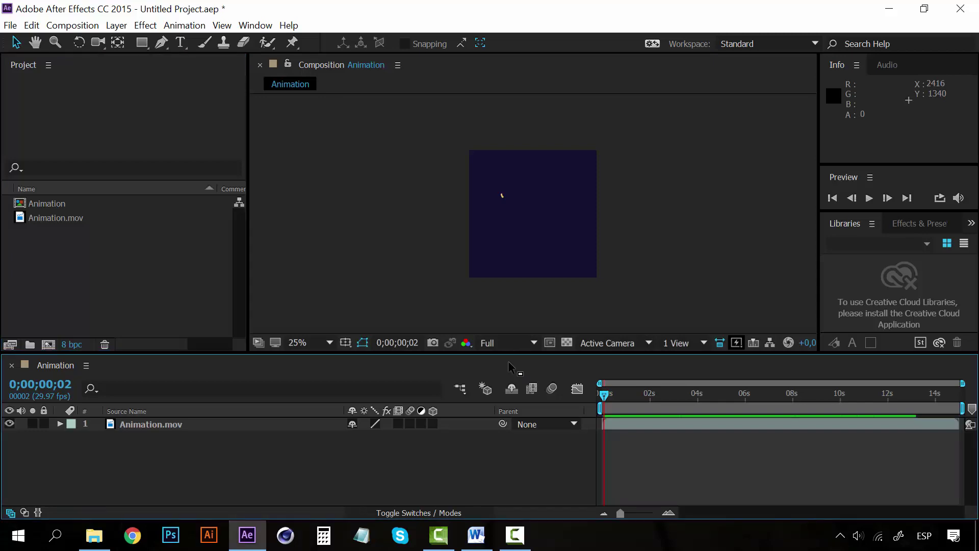